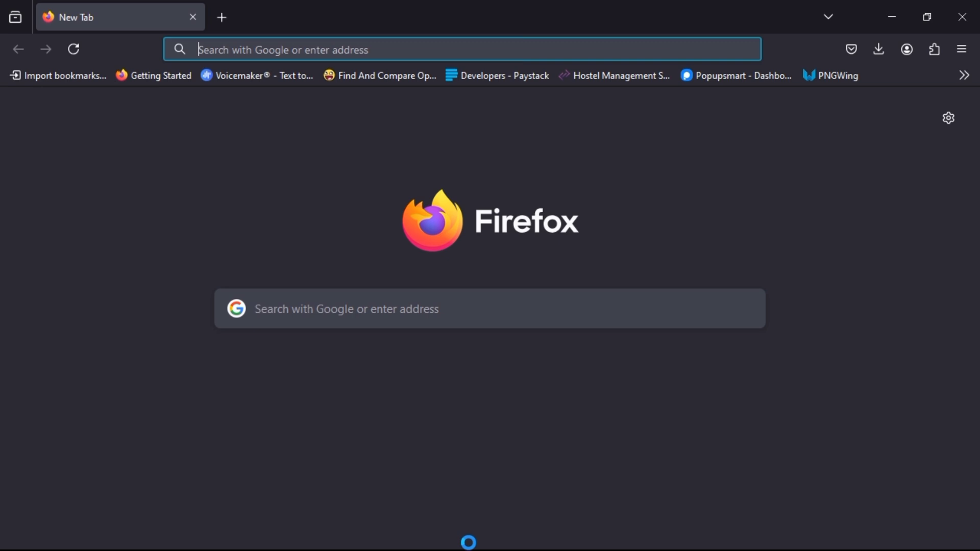
Search Google for 'knust admission portal' from the Firefox address bar.
{"action": "type", "text": "knust"}
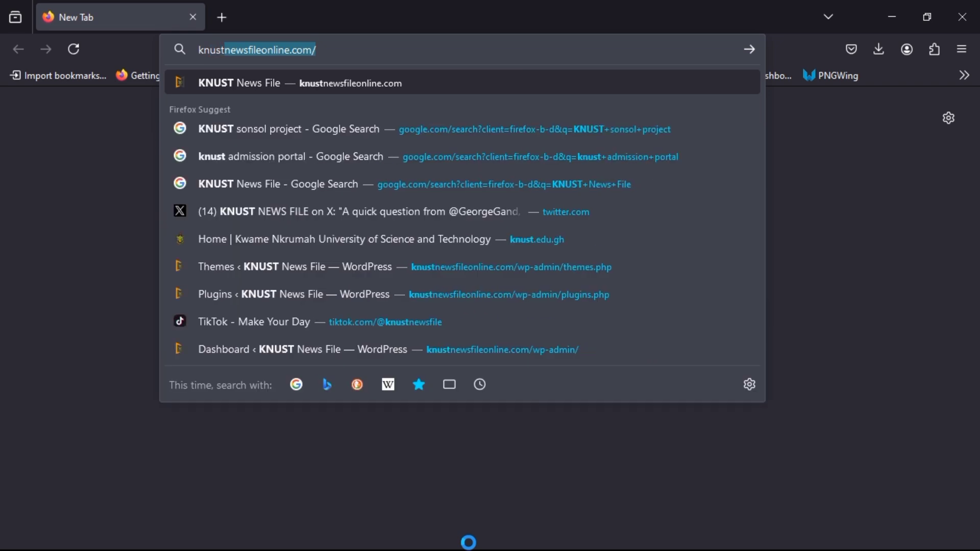
{"action": "type", "text": " admission port"}
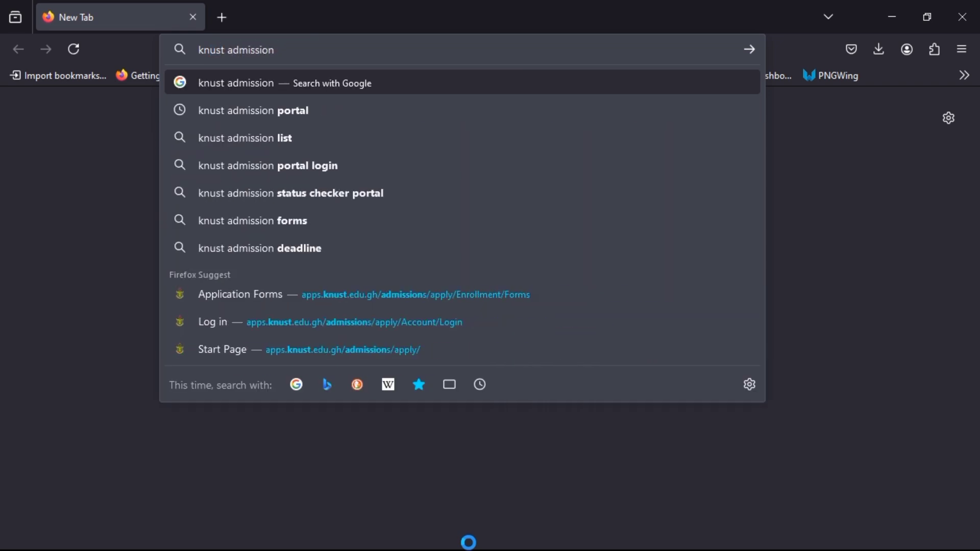
{"action": "type", "text": "al"}
{"action": "key", "text": "Return"}
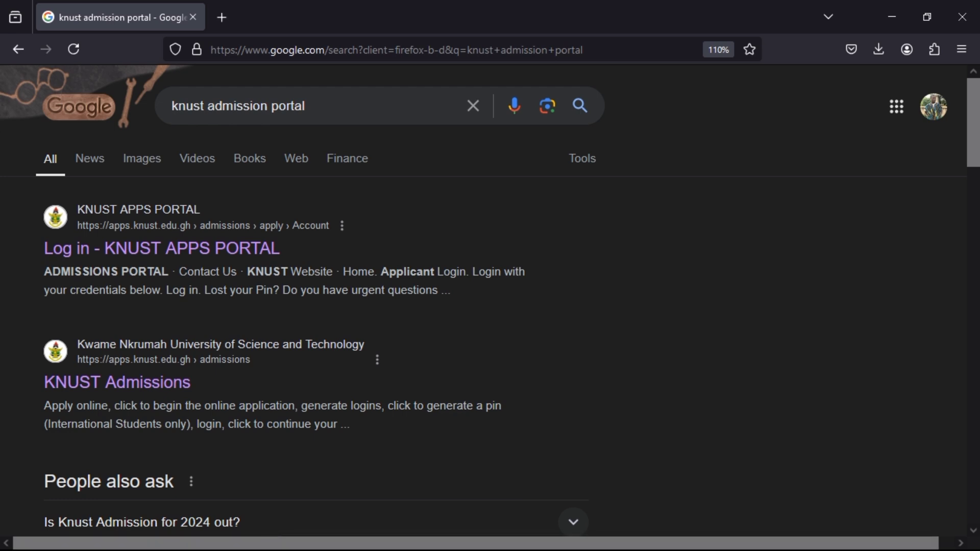
Open the 'Log in - KNUST APPS PORTAL' result and fill in the Login ID and Pin fields.
{"action": "left_click", "coordinate": [185, 249]}
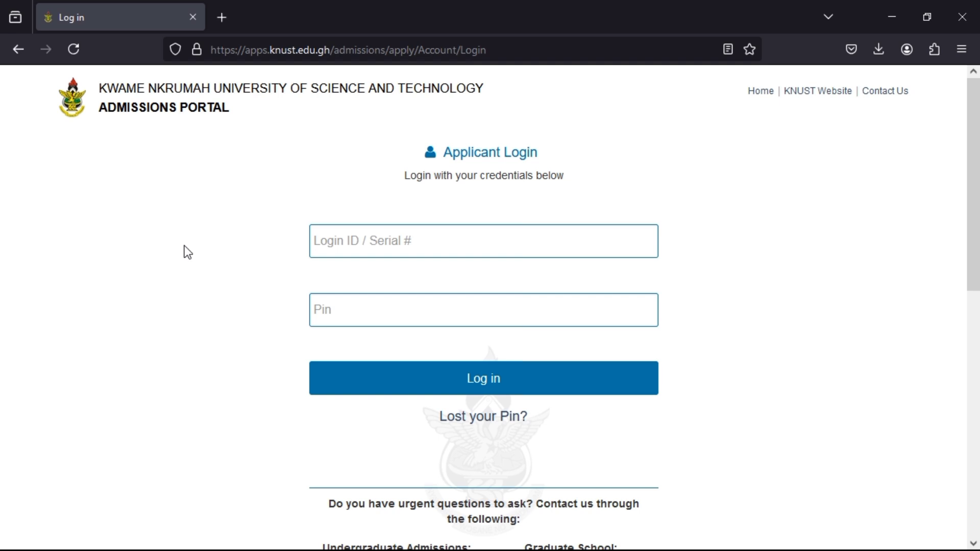
{"action": "left_click", "coordinate": [361, 238]}
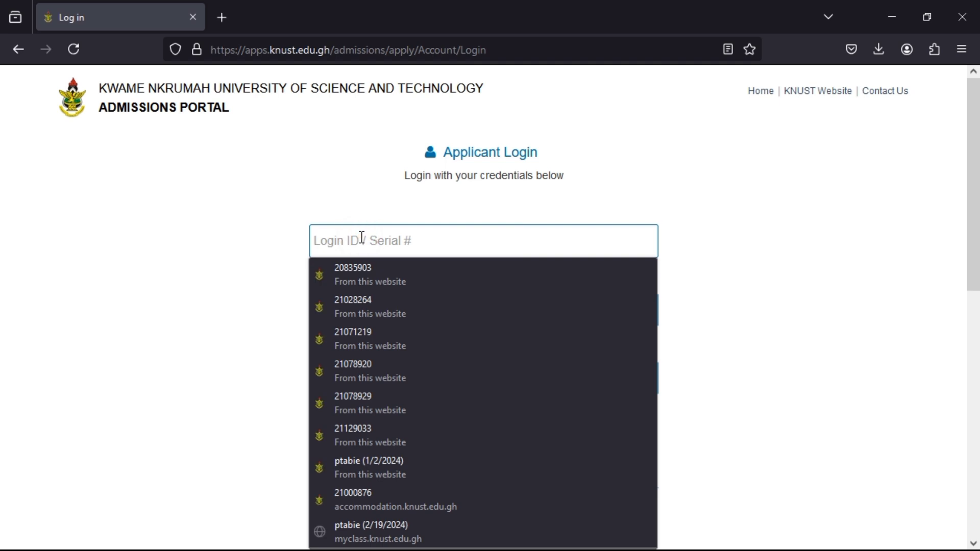
{"action": "left_click", "coordinate": [221, 282]}
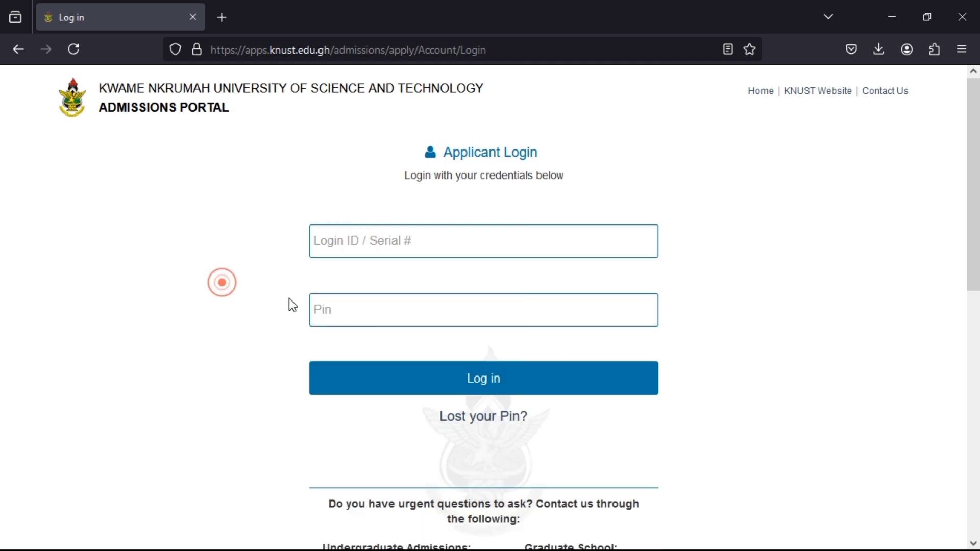
{"action": "left_click", "coordinate": [385, 323]}
{"action": "left_click", "coordinate": [269, 352]}
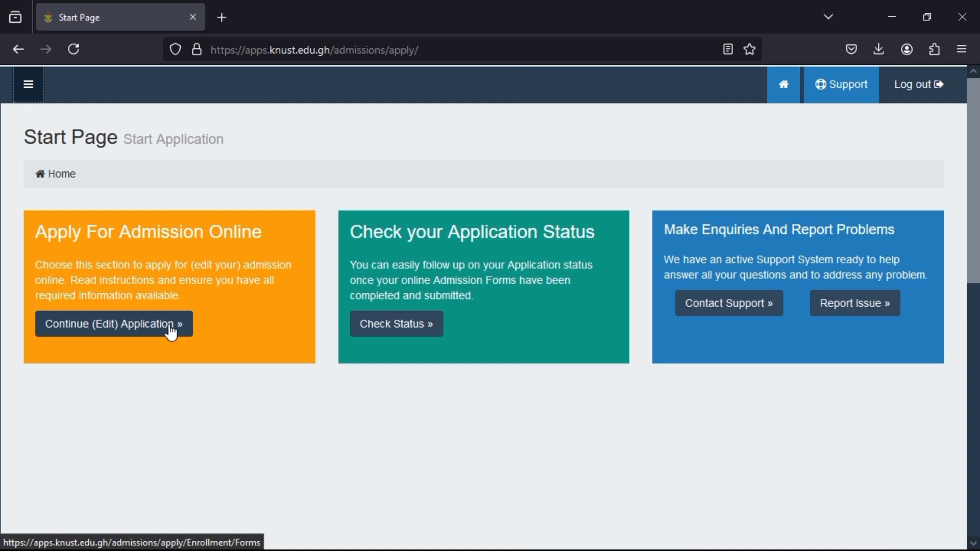
Continue the existing application from the Start Page, reaching the Complete step.
{"action": "left_click", "coordinate": [172, 333]}
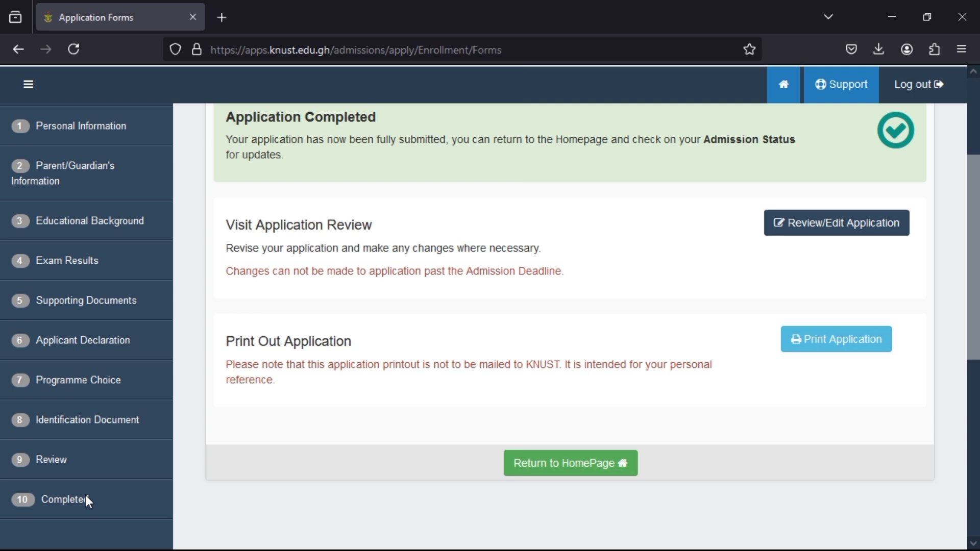
Collapse the sidebar, step back to Exam Results, and review the listed WASSCE subject grades.
{"action": "left_click", "coordinate": [28, 84]}
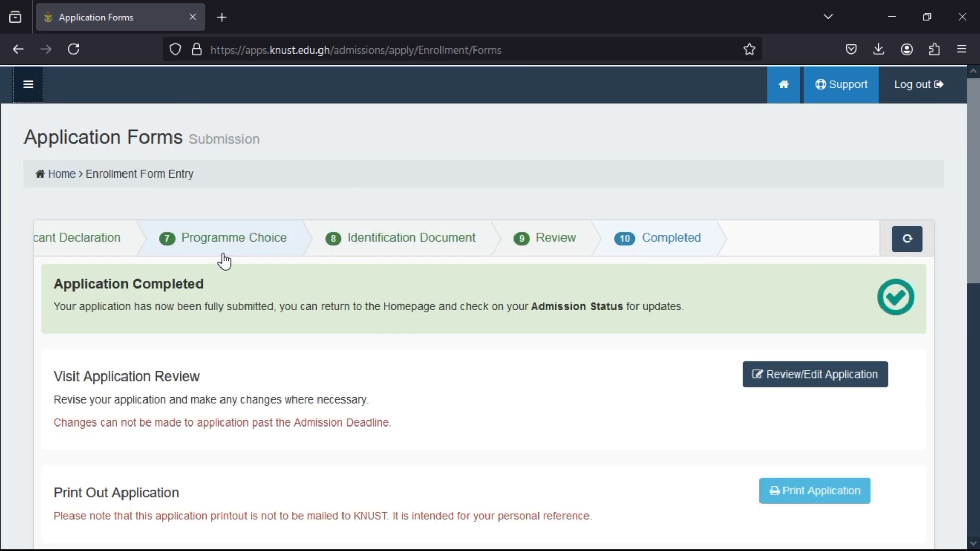
{"action": "left_click", "coordinate": [102, 243]}
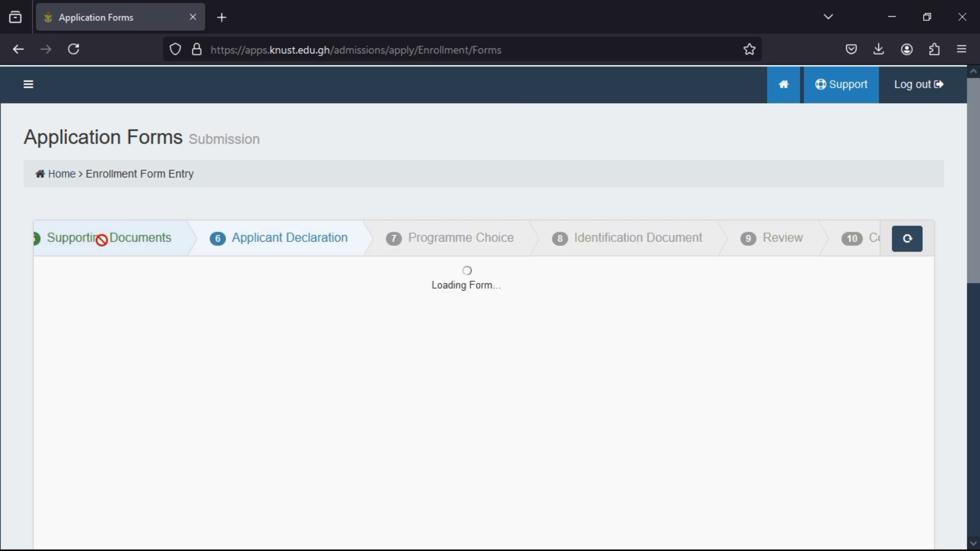
{"action": "left_click", "coordinate": [99, 241]}
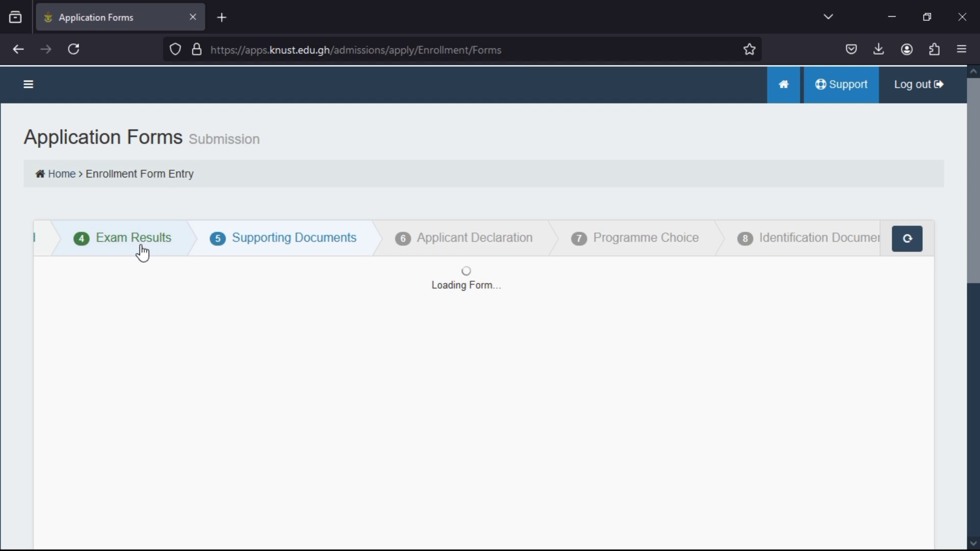
{"action": "left_click", "coordinate": [142, 253]}
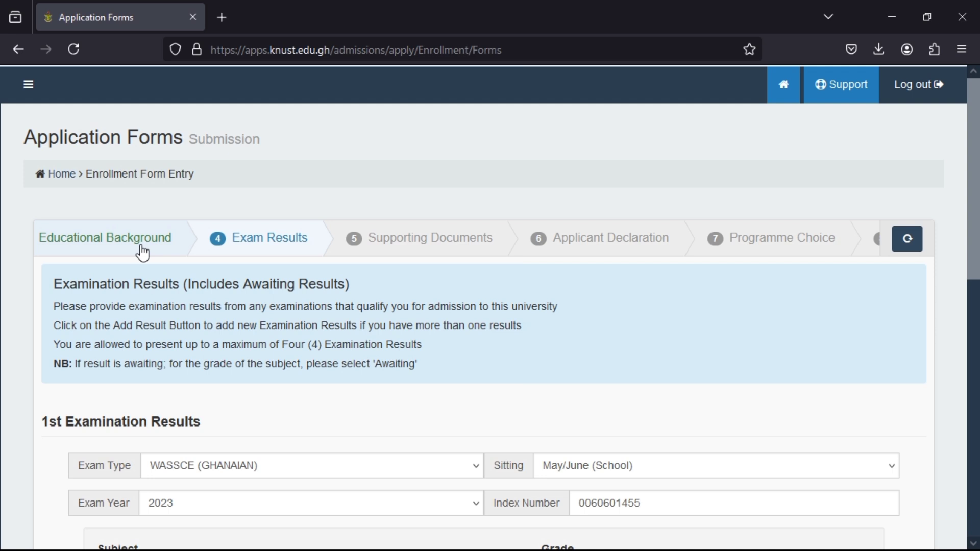
{"action": "scroll", "coordinate": [142, 250], "scroll_direction": "down", "scroll_amount": 3}
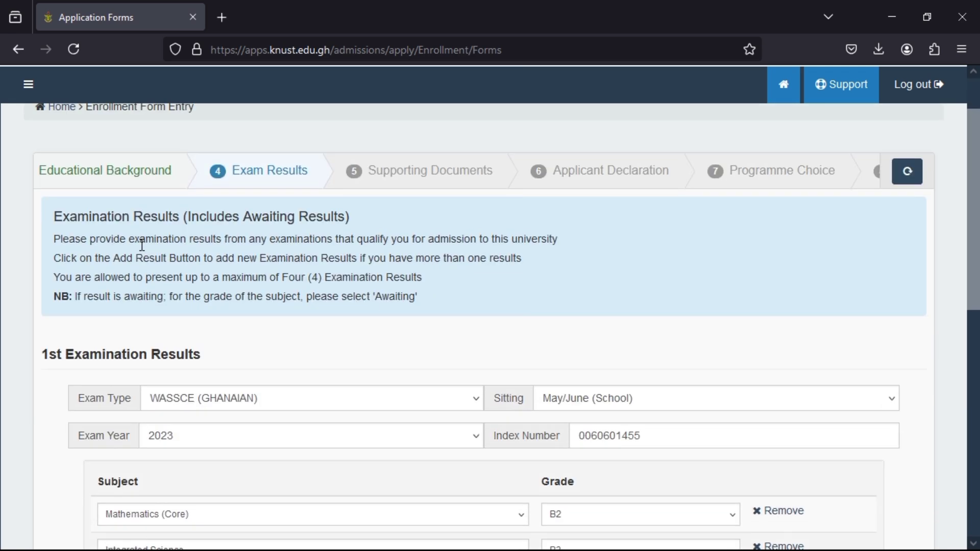
{"action": "scroll", "coordinate": [142, 245], "scroll_direction": "down", "scroll_amount": 1}
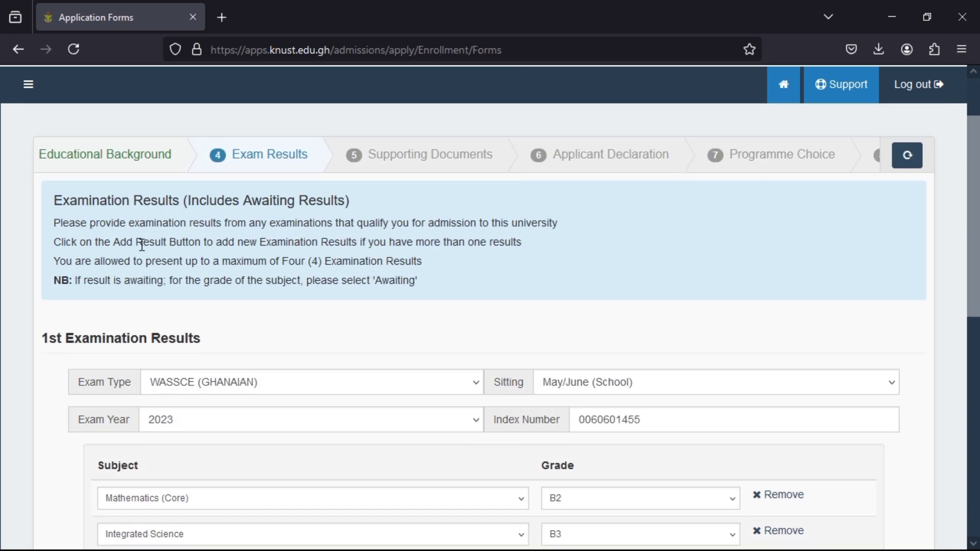
{"action": "scroll", "coordinate": [142, 245], "scroll_direction": "down", "scroll_amount": 3}
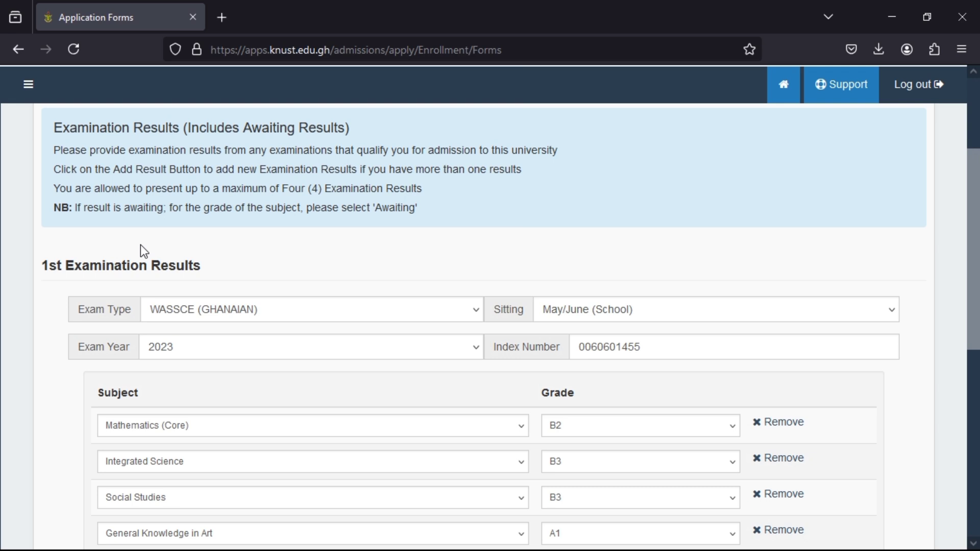
{"action": "scroll", "coordinate": [140, 250], "scroll_direction": "up", "scroll_amount": 1}
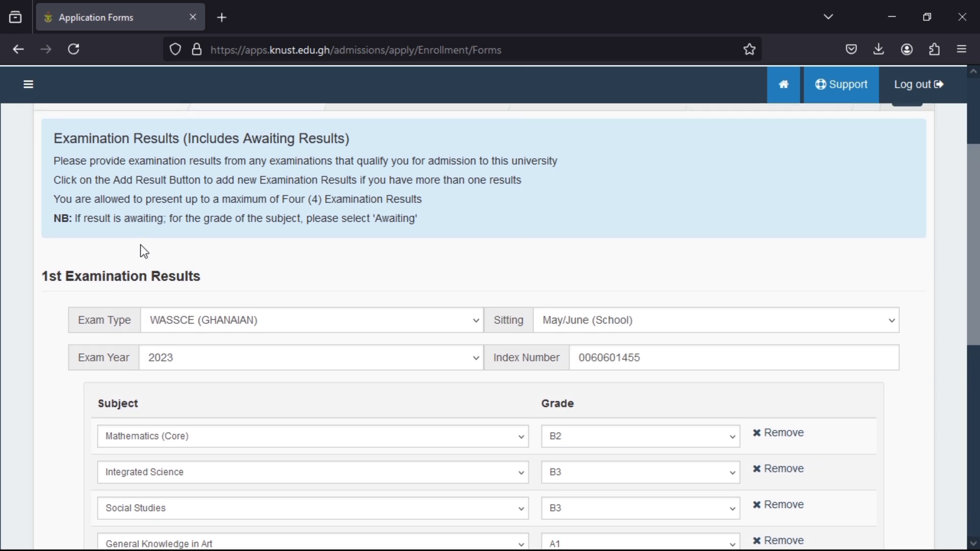
{"action": "scroll", "coordinate": [140, 250], "scroll_direction": "down", "scroll_amount": 10}
{"action": "scroll", "coordinate": [143, 250], "scroll_direction": "down", "scroll_amount": 7}
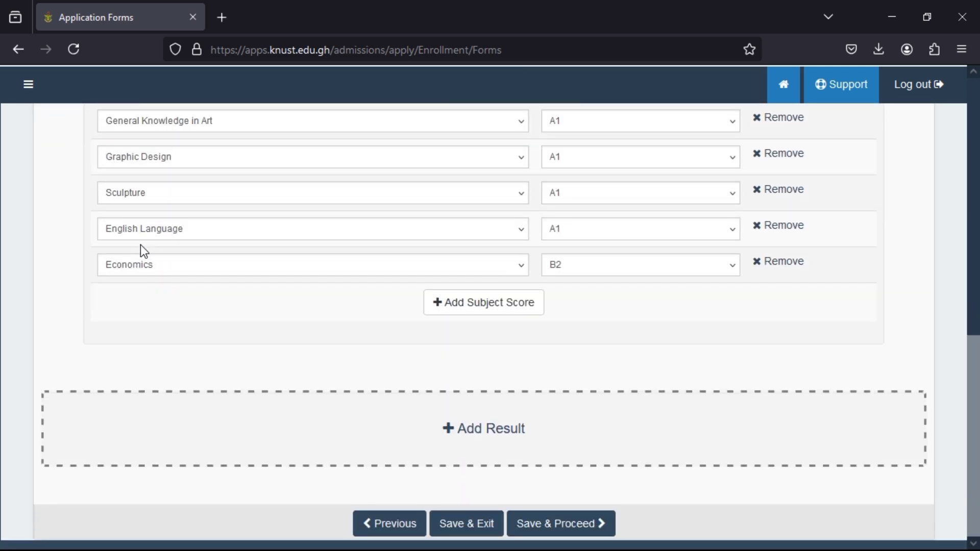
Add a second result set: WASSCE (GHANAIAN), 2017, Nov/Dec (Private), with the exam index number.
{"action": "left_click", "coordinate": [464, 437]}
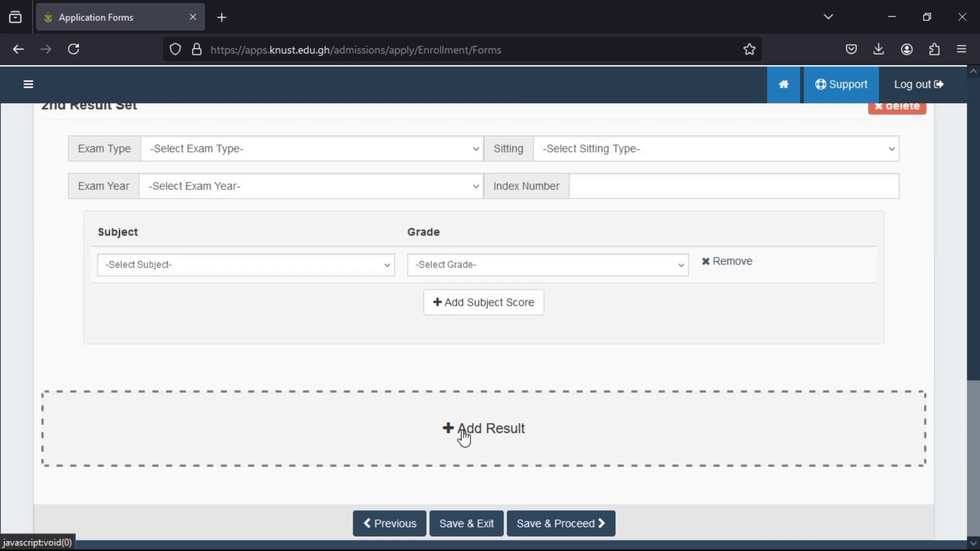
{"action": "scroll", "coordinate": [464, 438], "scroll_direction": "up", "scroll_amount": 1}
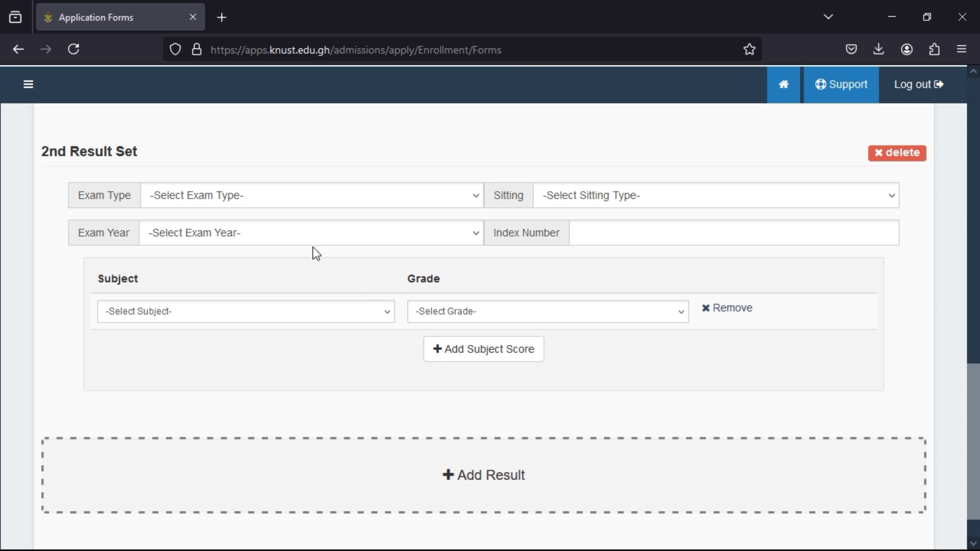
{"action": "left_click", "coordinate": [278, 204]}
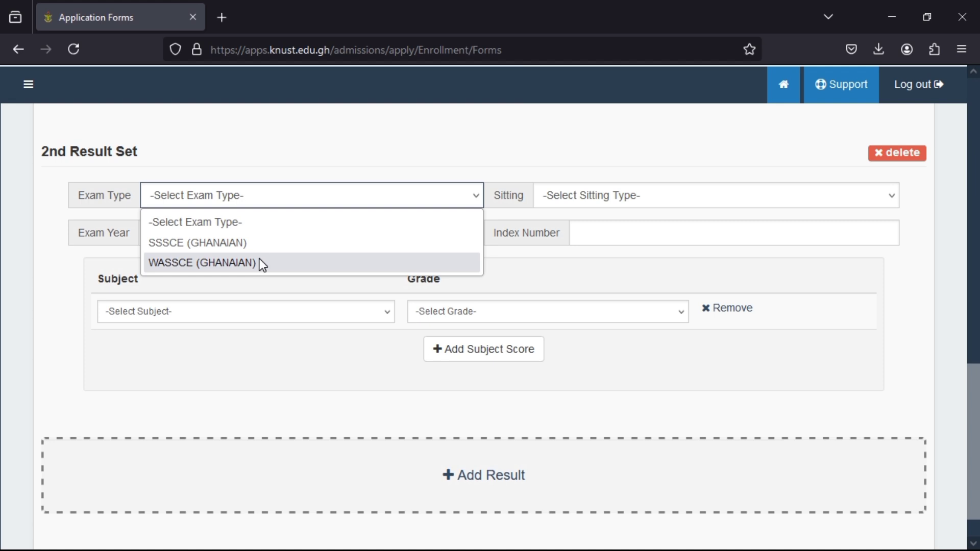
{"action": "left_click", "coordinate": [262, 265]}
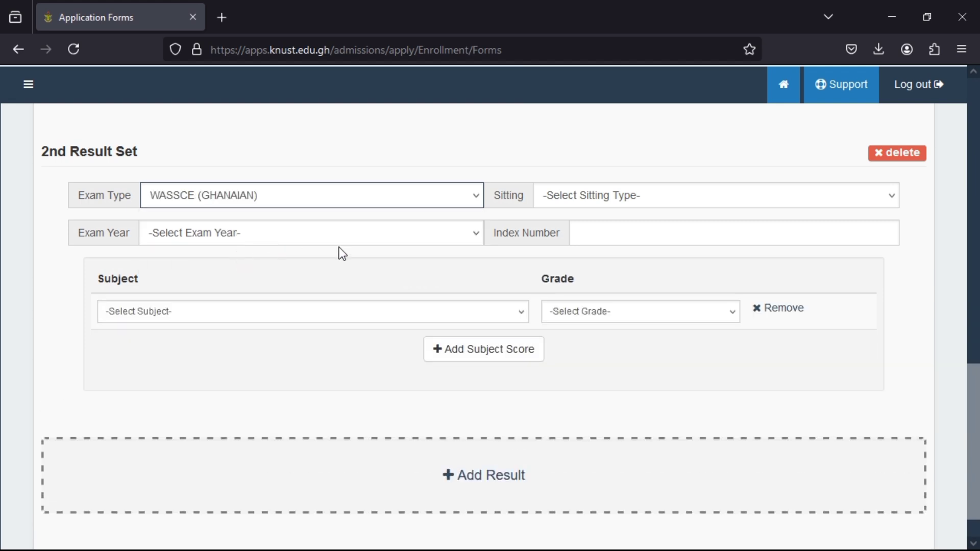
{"action": "left_click", "coordinate": [375, 239]}
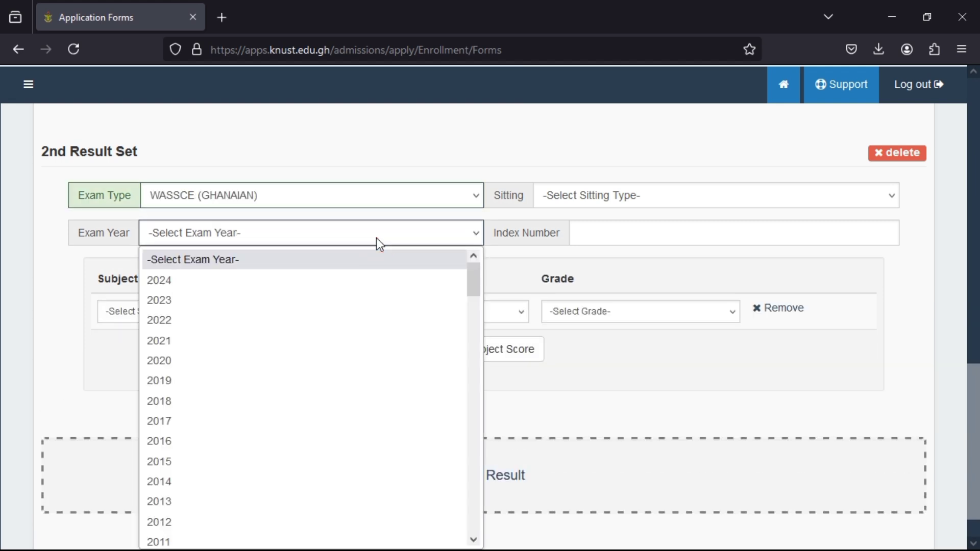
{"action": "left_click", "coordinate": [160, 419]}
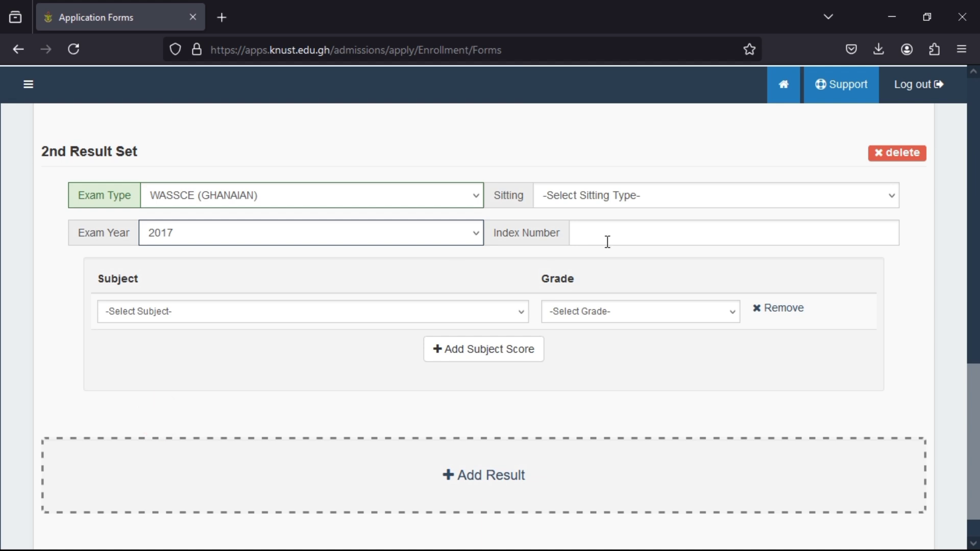
{"action": "left_click", "coordinate": [631, 203]}
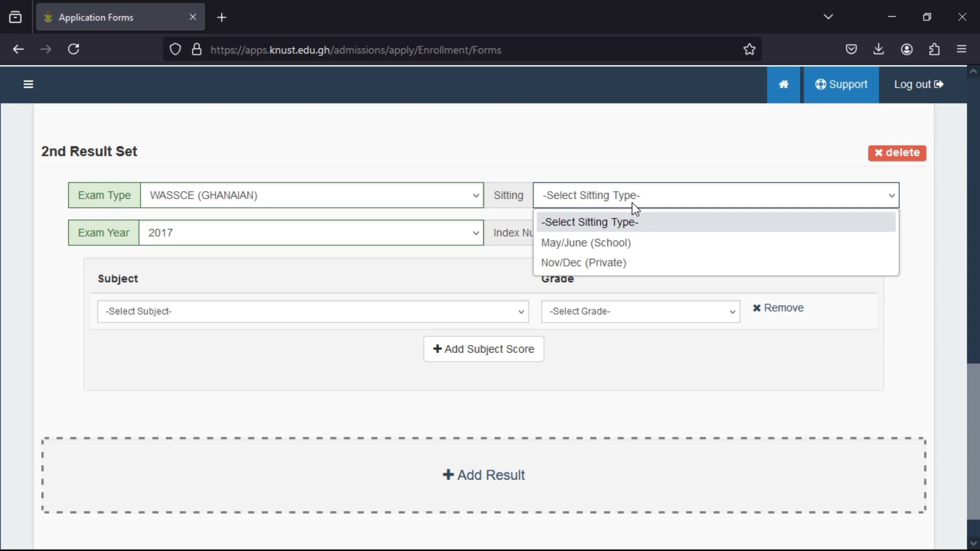
{"action": "left_click", "coordinate": [612, 261]}
{"action": "left_click", "coordinate": [605, 233]}
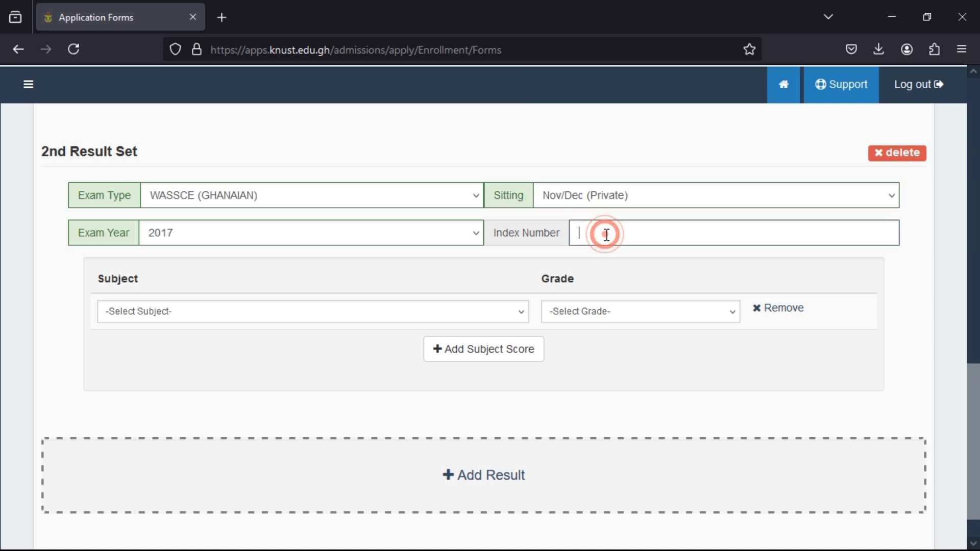
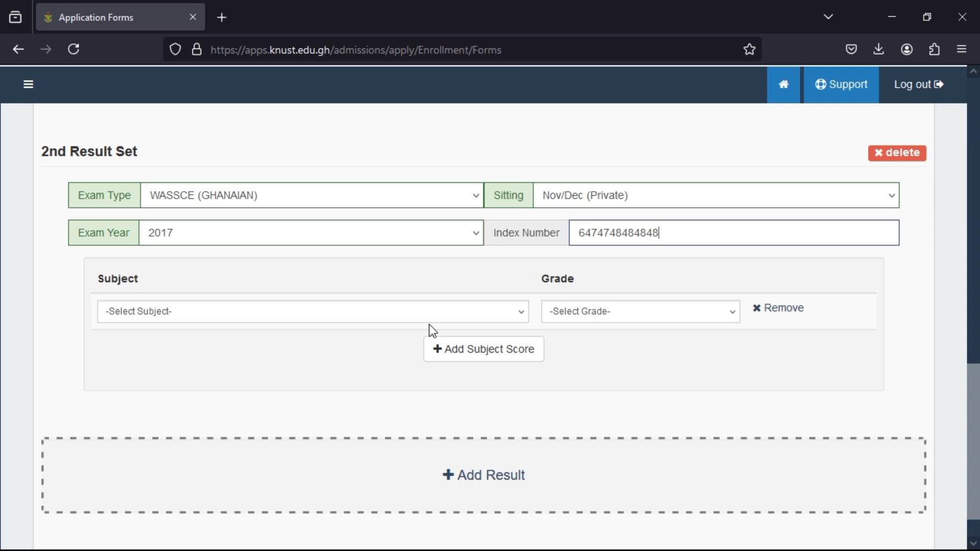
Add Biology with grade Awaiting to the second result set.
{"action": "left_click", "coordinate": [519, 316]}
{"action": "left_click", "coordinate": [115, 194]}
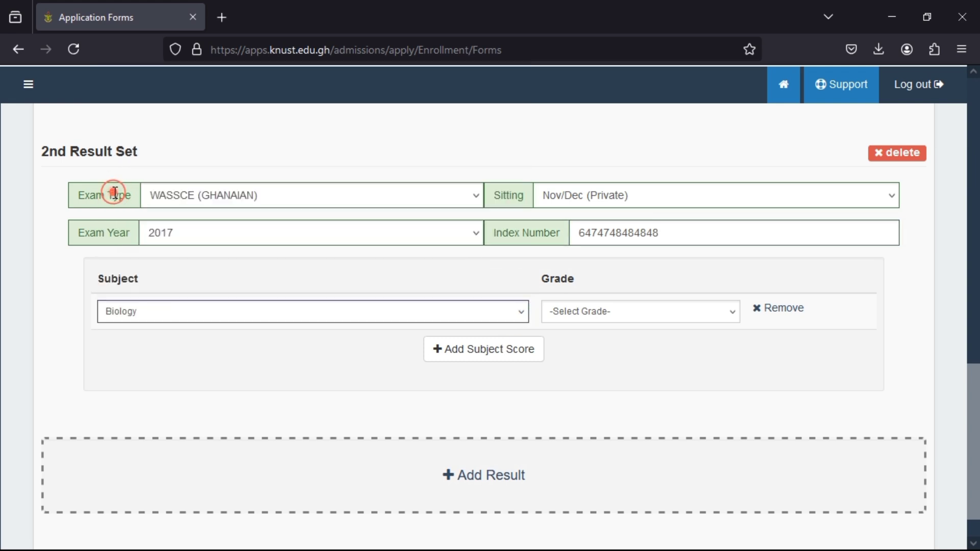
{"action": "left_click", "coordinate": [707, 316]}
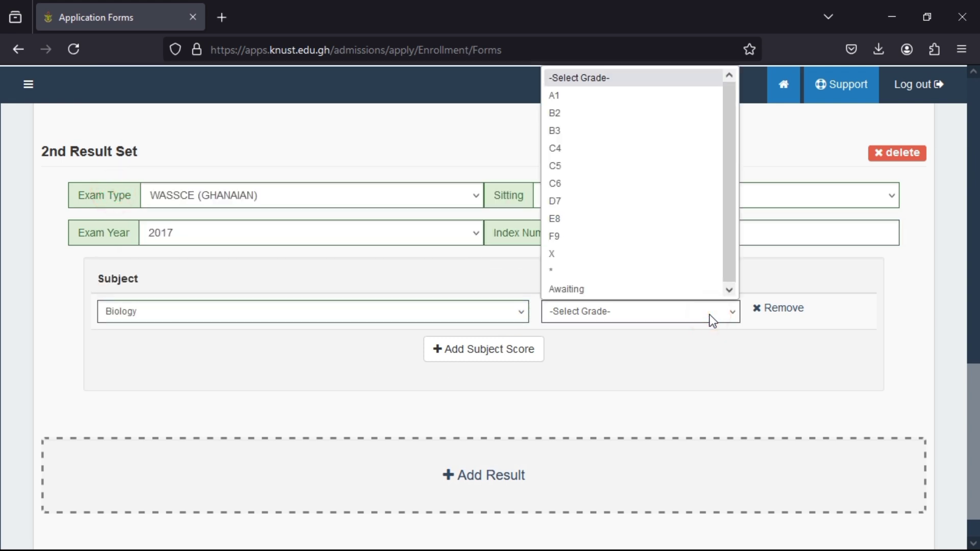
{"action": "left_click", "coordinate": [604, 287]}
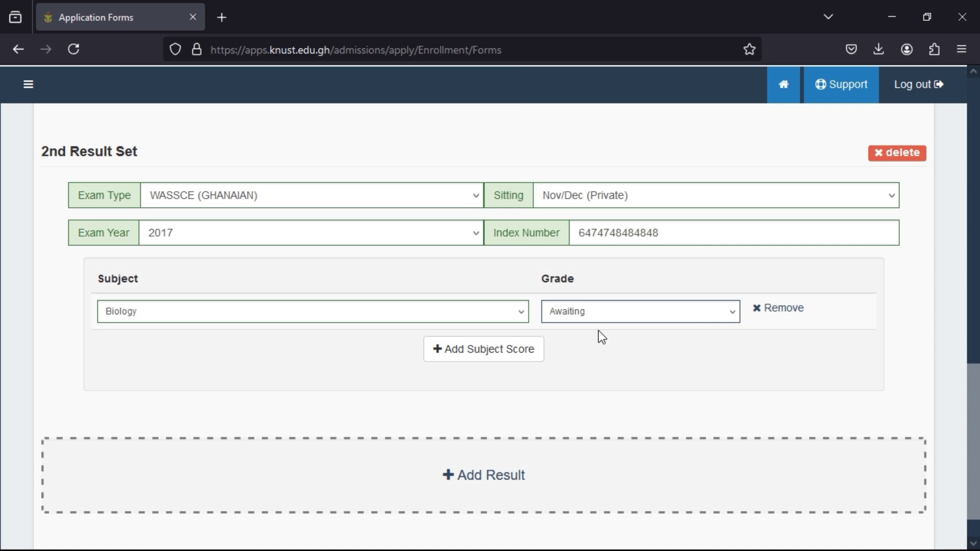
Add two subject rows: Chemistry graded C4 and Building Construction graded D7.
{"action": "left_click", "coordinate": [505, 356]}
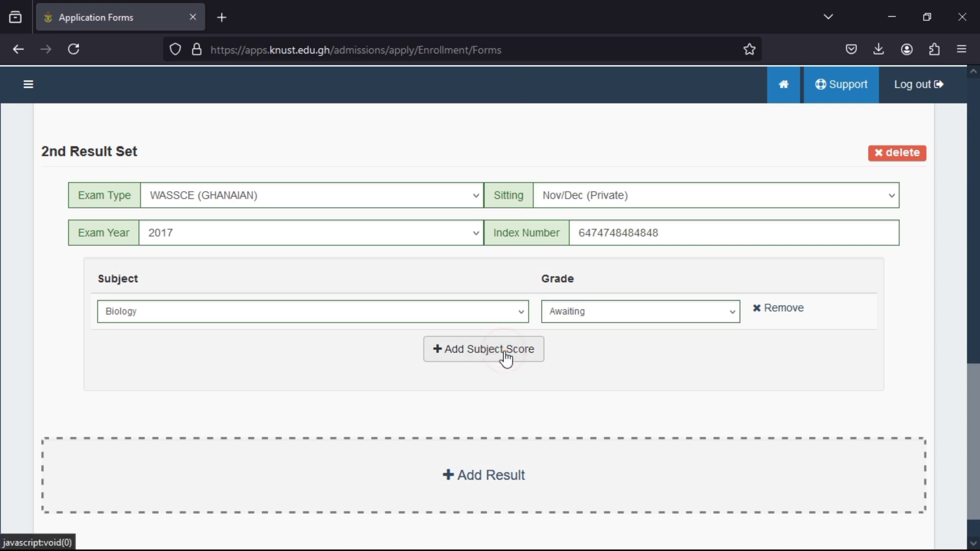
{"action": "left_click", "coordinate": [505, 356]}
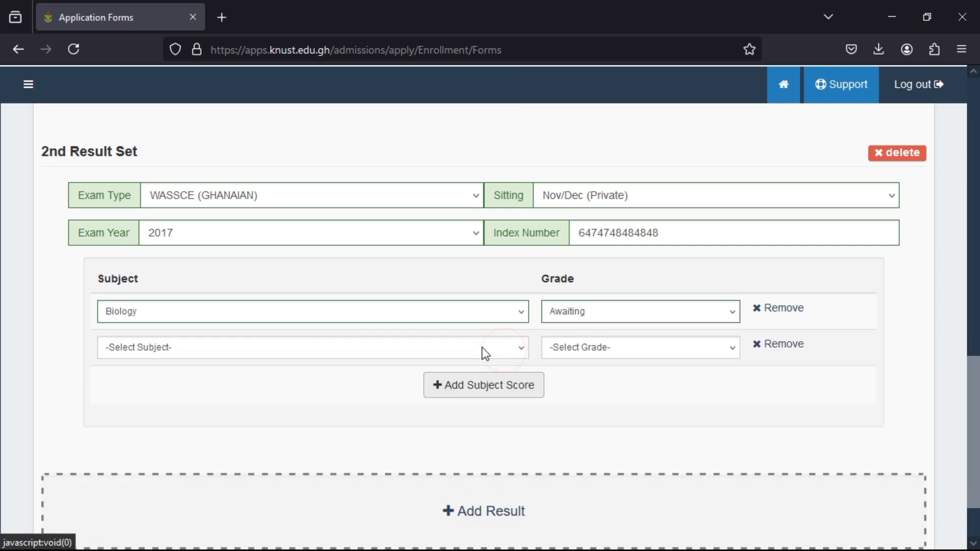
{"action": "left_click", "coordinate": [332, 351]}
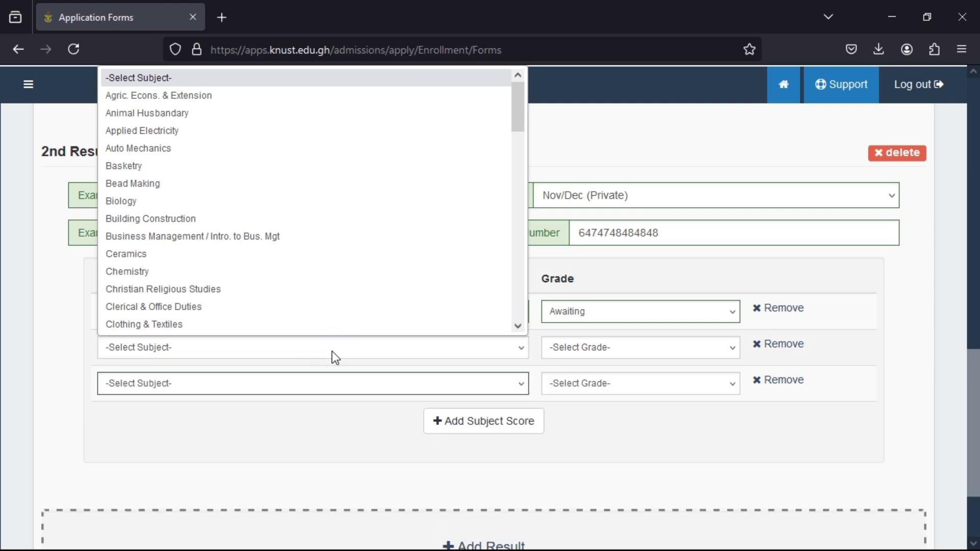
{"action": "left_click", "coordinate": [139, 219]}
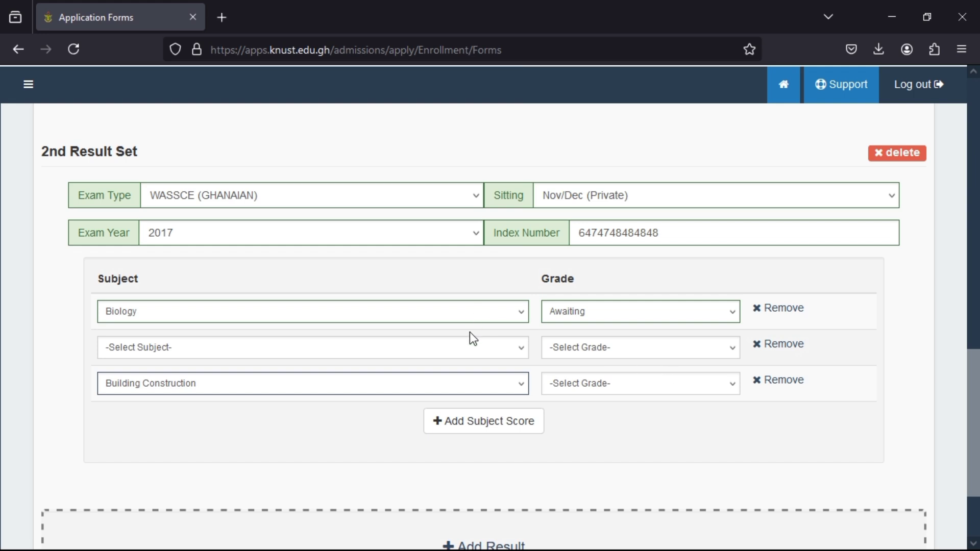
{"action": "left_click", "coordinate": [467, 347]}
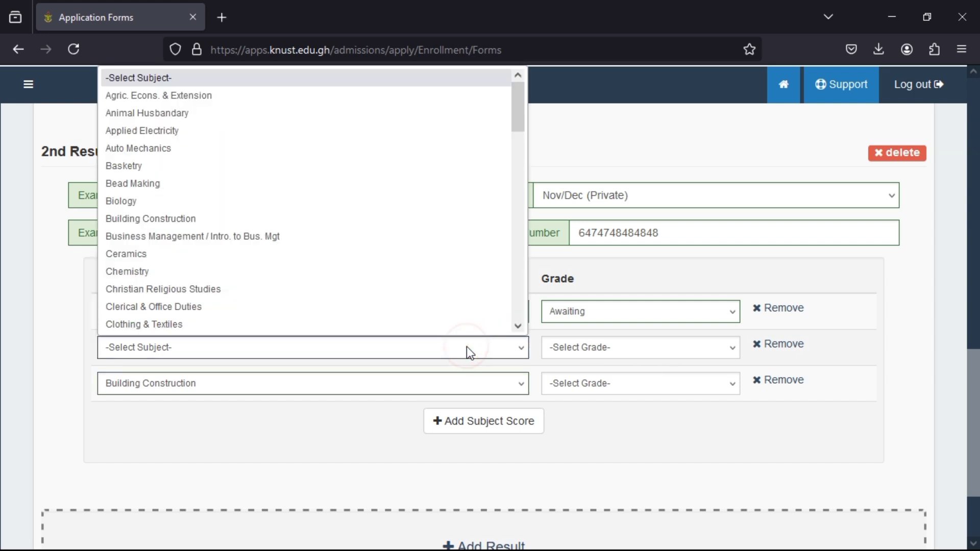
{"action": "left_click", "coordinate": [447, 275]}
{"action": "left_click", "coordinate": [680, 344]}
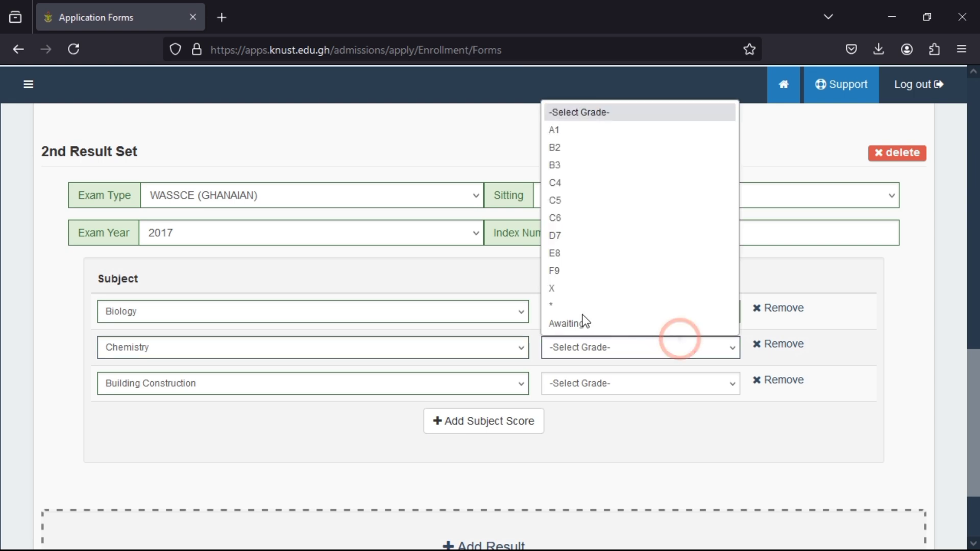
{"action": "left_click", "coordinate": [642, 183]}
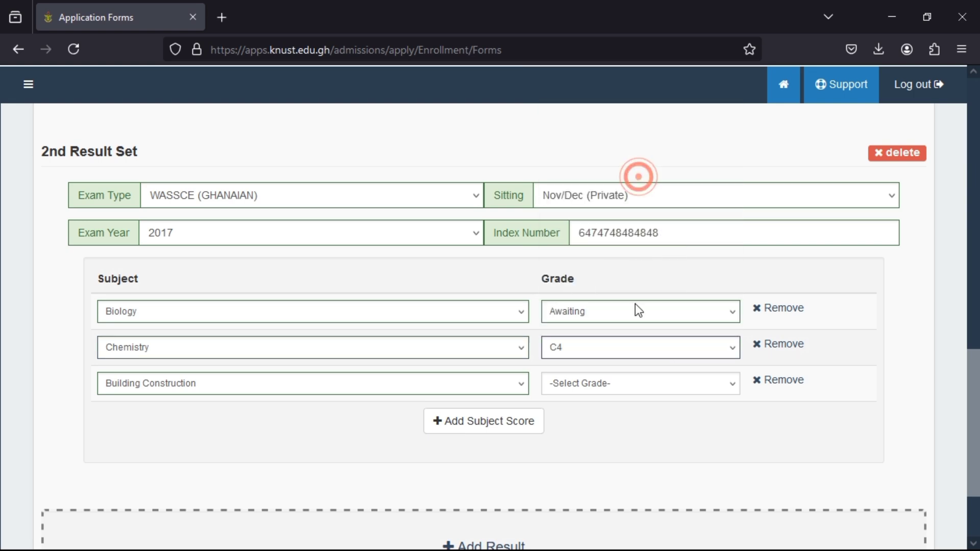
{"action": "left_click", "coordinate": [662, 375]}
{"action": "left_click", "coordinate": [553, 267]}
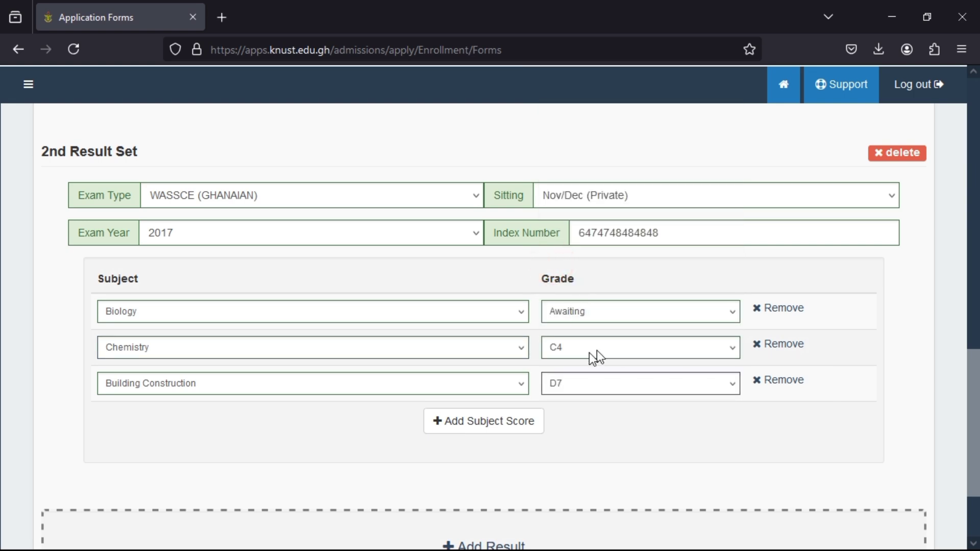
{"action": "scroll", "coordinate": [589, 353], "scroll_direction": "up", "scroll_amount": 3}
{"action": "scroll", "coordinate": [589, 353], "scroll_direction": "down", "scroll_amount": 2}
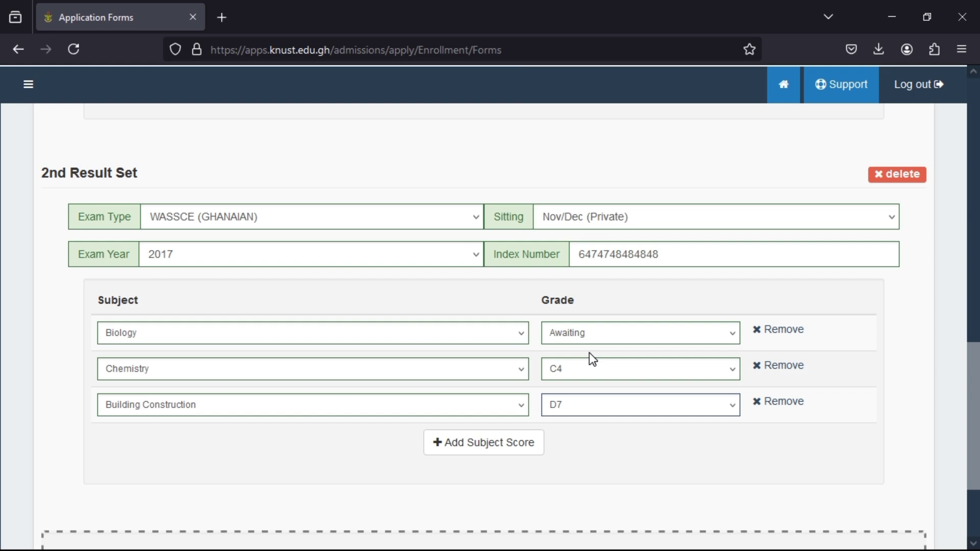
{"action": "scroll", "coordinate": [489, 449], "scroll_direction": "down", "scroll_amount": 3}
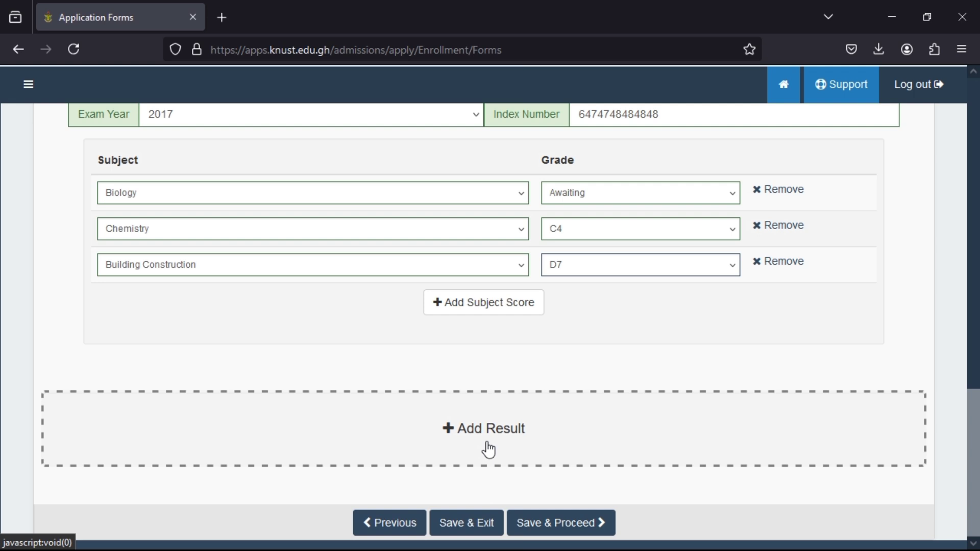
{"action": "scroll", "coordinate": [489, 449], "scroll_direction": "up", "scroll_amount": 10}
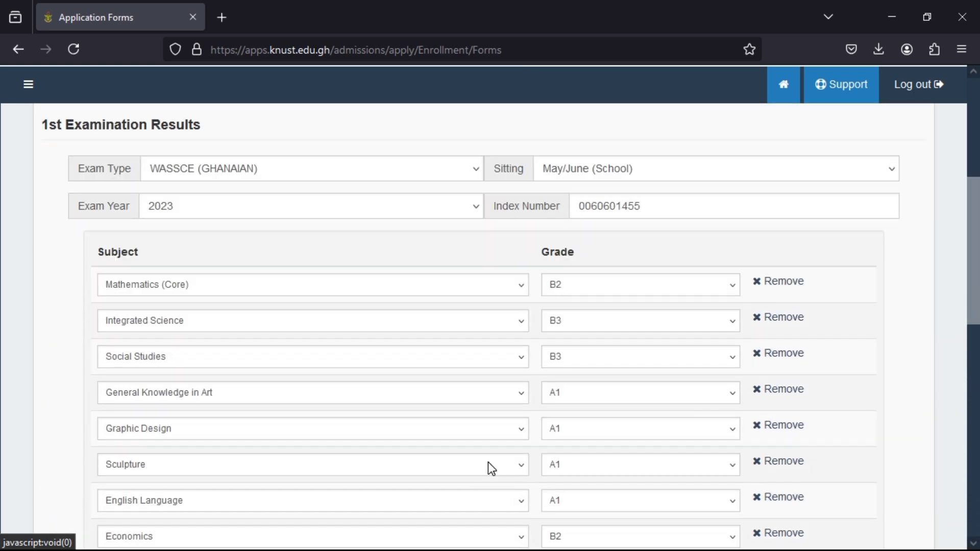
{"action": "scroll", "coordinate": [488, 461], "scroll_direction": "down", "scroll_amount": 8}
{"action": "scroll", "coordinate": [487, 461], "scroll_direction": "down", "scroll_amount": 4}
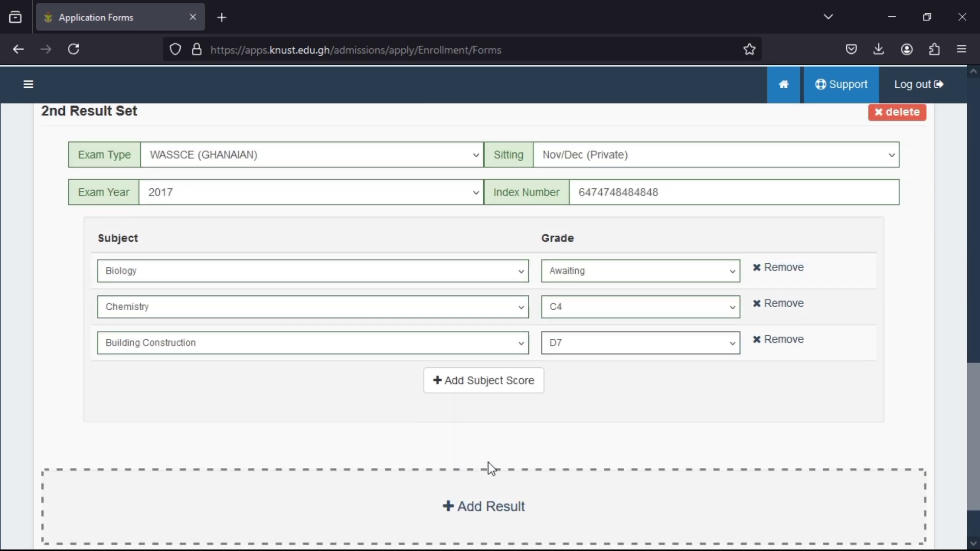
{"action": "scroll", "coordinate": [488, 461], "scroll_direction": "up", "scroll_amount": 1}
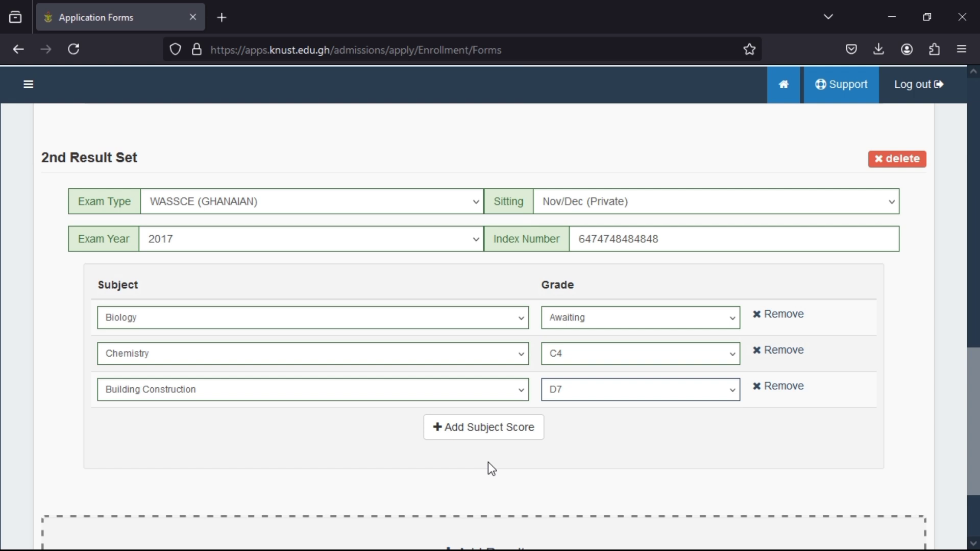
{"action": "scroll", "coordinate": [489, 464], "scroll_direction": "down", "scroll_amount": 3}
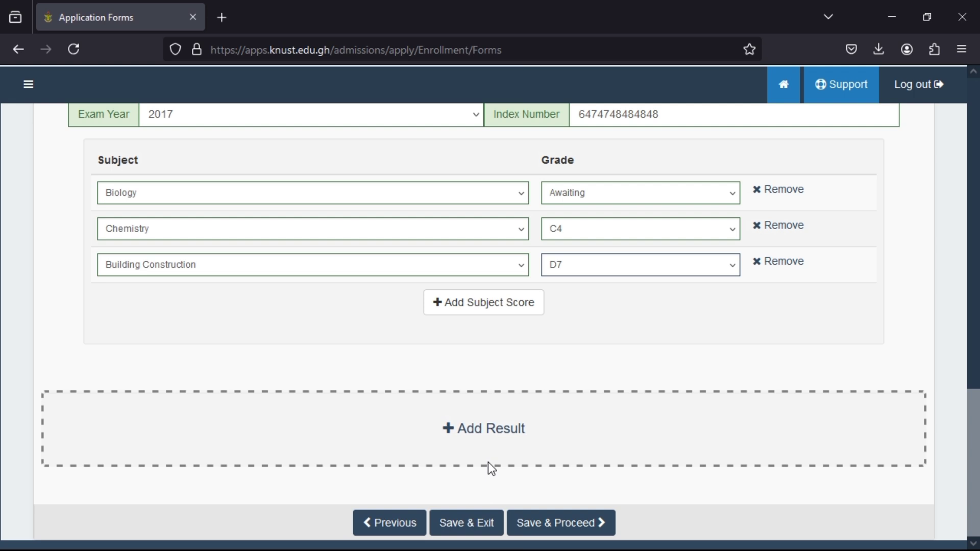
{"action": "scroll", "coordinate": [488, 461], "scroll_direction": "up", "scroll_amount": 6}
{"action": "scroll", "coordinate": [487, 461], "scroll_direction": "down", "scroll_amount": 6}
{"action": "scroll", "coordinate": [617, 250], "scroll_direction": "up", "scroll_amount": 6}
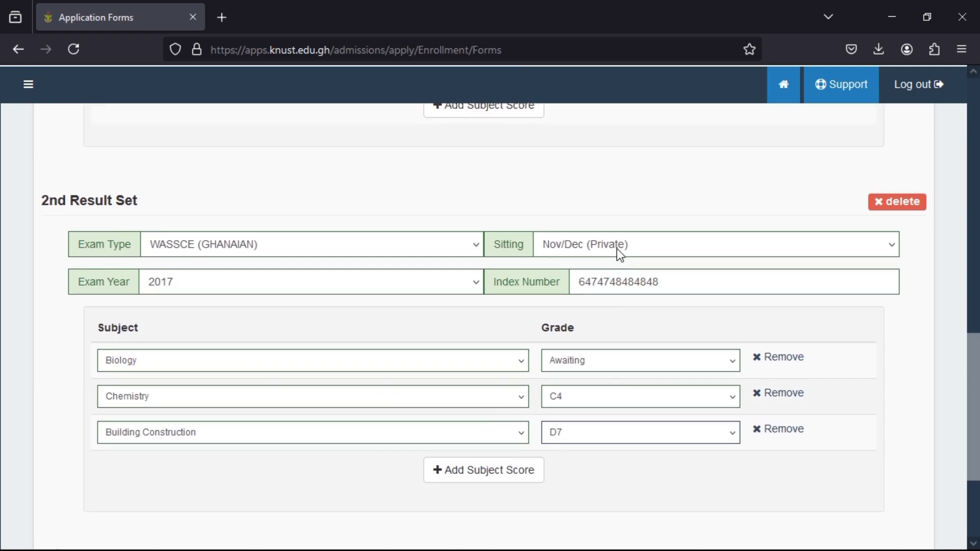
{"action": "scroll", "coordinate": [617, 251], "scroll_direction": "down", "scroll_amount": 3}
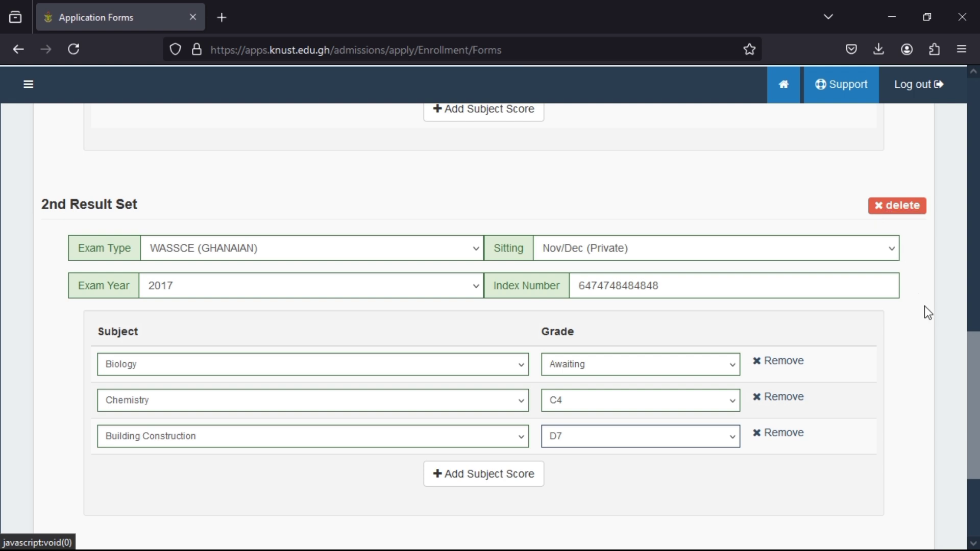
{"action": "scroll", "coordinate": [853, 416], "scroll_direction": "down", "scroll_amount": 3}
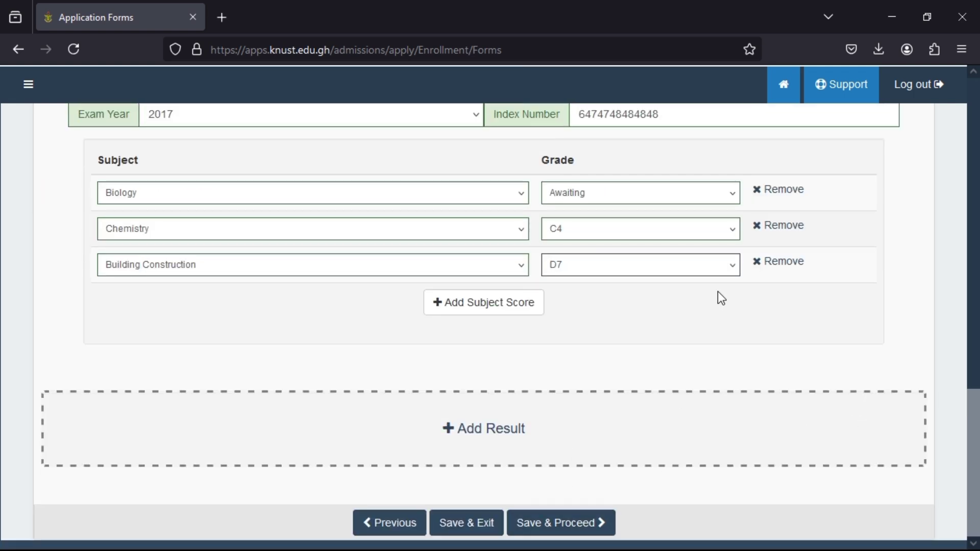
{"action": "scroll", "coordinate": [731, 291], "scroll_direction": "up", "scroll_amount": 5}
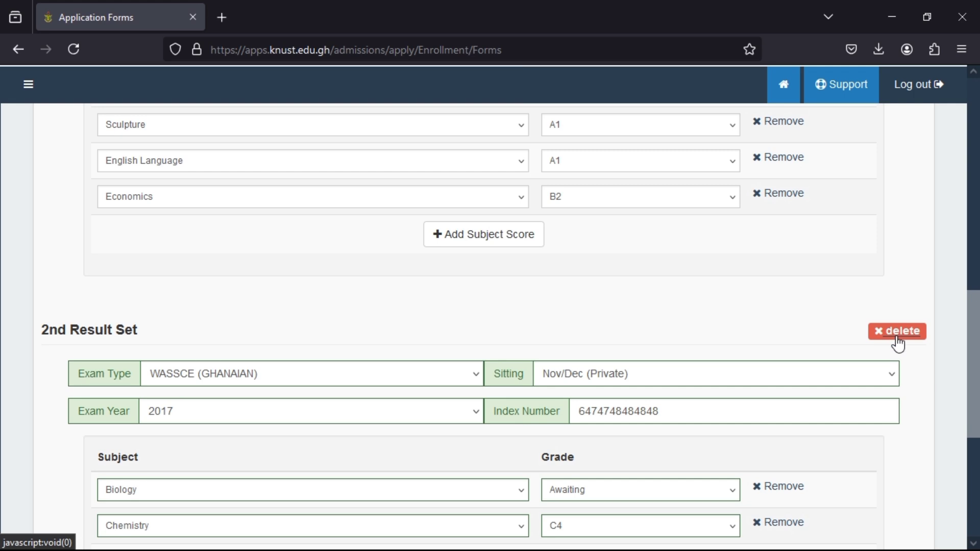
Delete the 2nd Result Set, confirm the removal, and save the exam results.
{"action": "left_click", "coordinate": [896, 333]}
{"action": "left_click", "coordinate": [529, 396]}
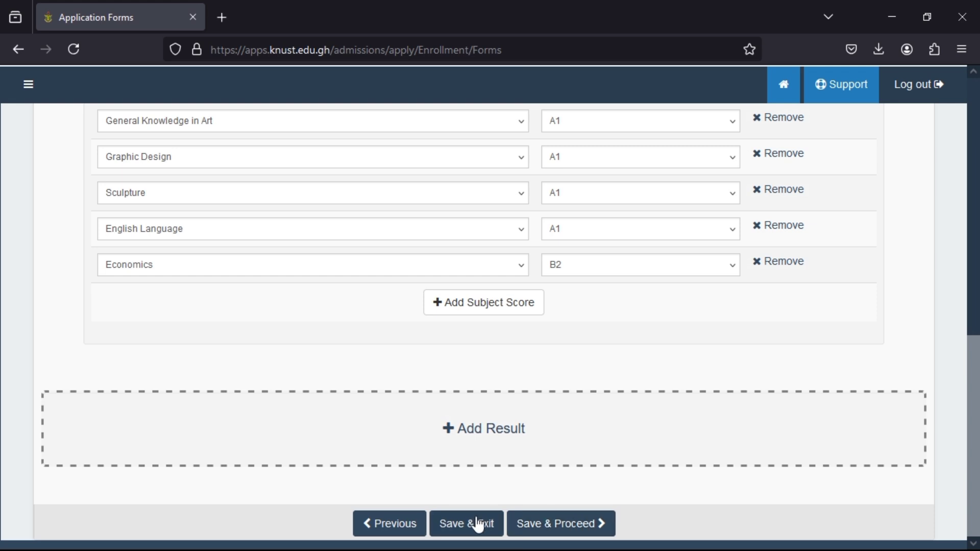
{"action": "left_click", "coordinate": [538, 524]}
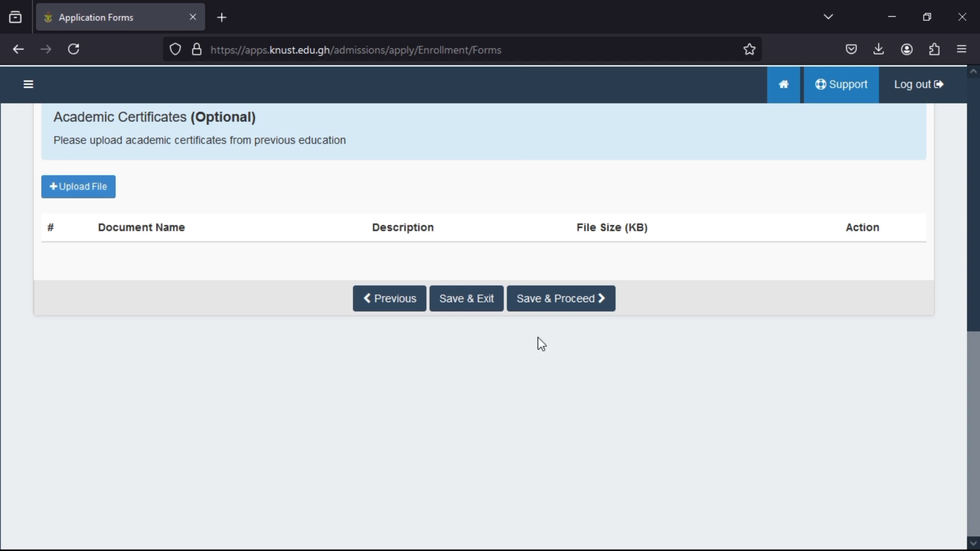
Save through the declaration, programme choice and ID document steps to the Terms of Agreement.
{"action": "left_click", "coordinate": [529, 304]}
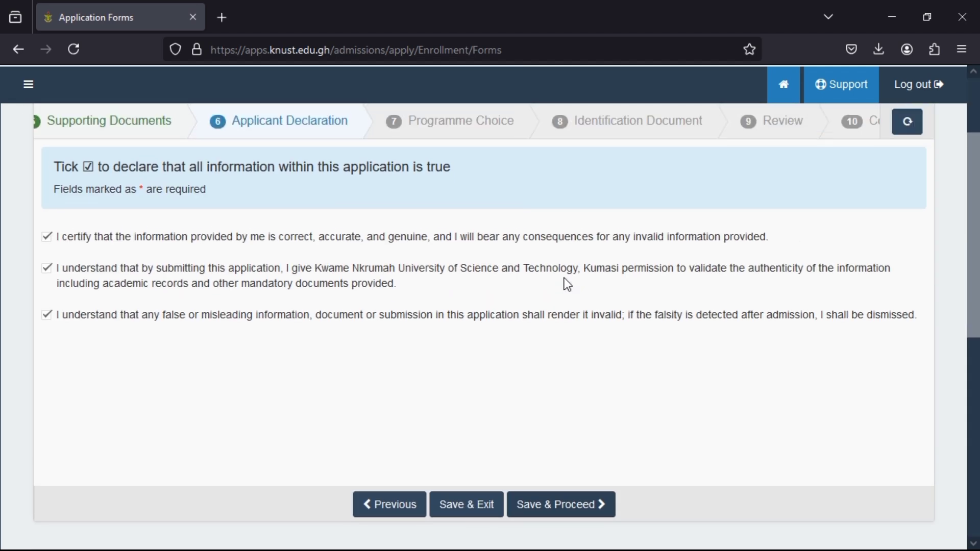
{"action": "scroll", "coordinate": [564, 278], "scroll_direction": "down", "scroll_amount": 3}
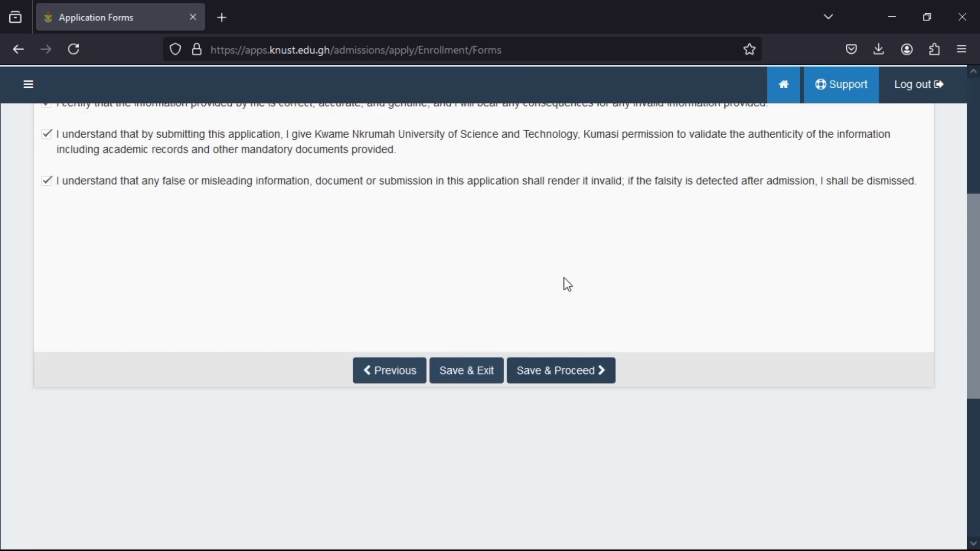
{"action": "left_click", "coordinate": [579, 368]}
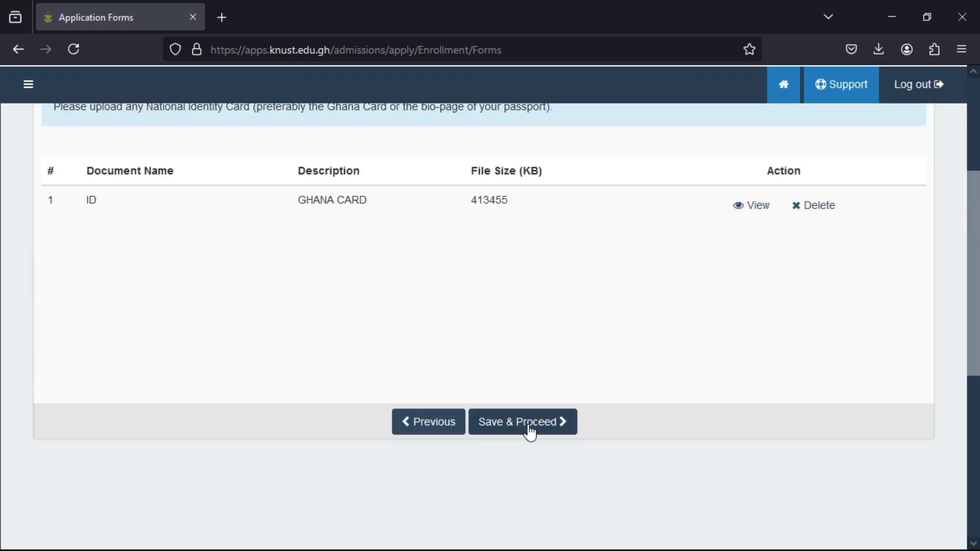
{"action": "left_click", "coordinate": [552, 427]}
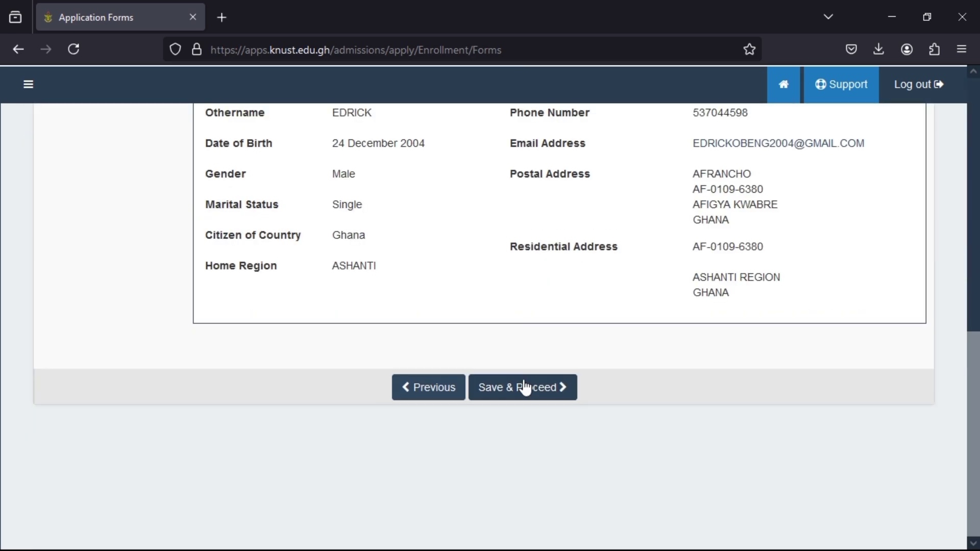
{"action": "left_click", "coordinate": [525, 386]}
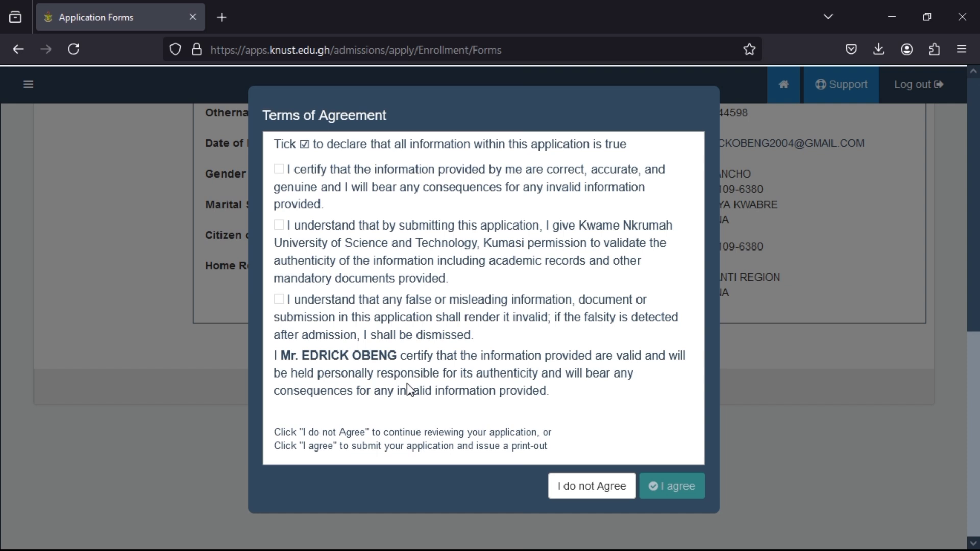
Tick all three Terms of Agreement declarations and agree, submitting the application.
{"action": "left_click", "coordinate": [279, 170]}
{"action": "left_click", "coordinate": [279, 225]}
{"action": "left_click", "coordinate": [278, 298]}
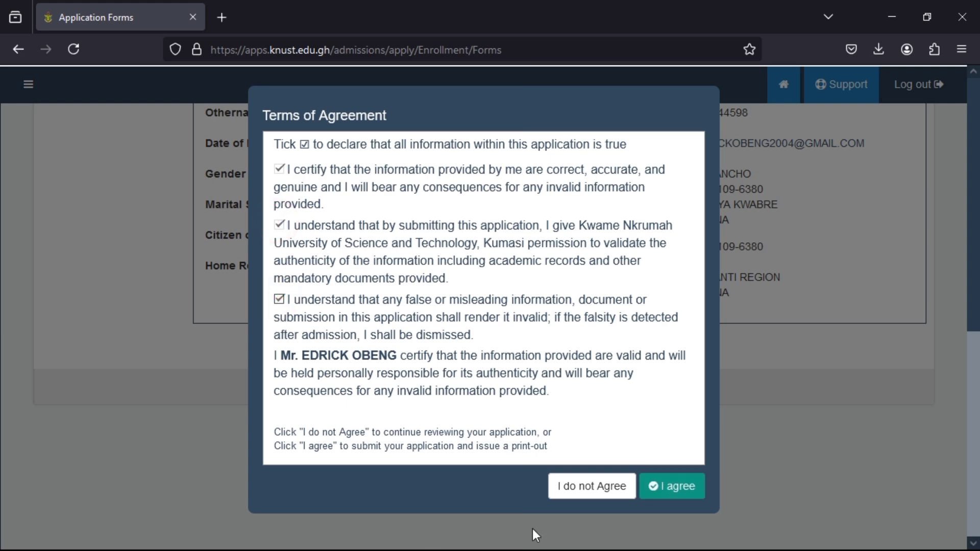
{"action": "left_click", "coordinate": [670, 485]}
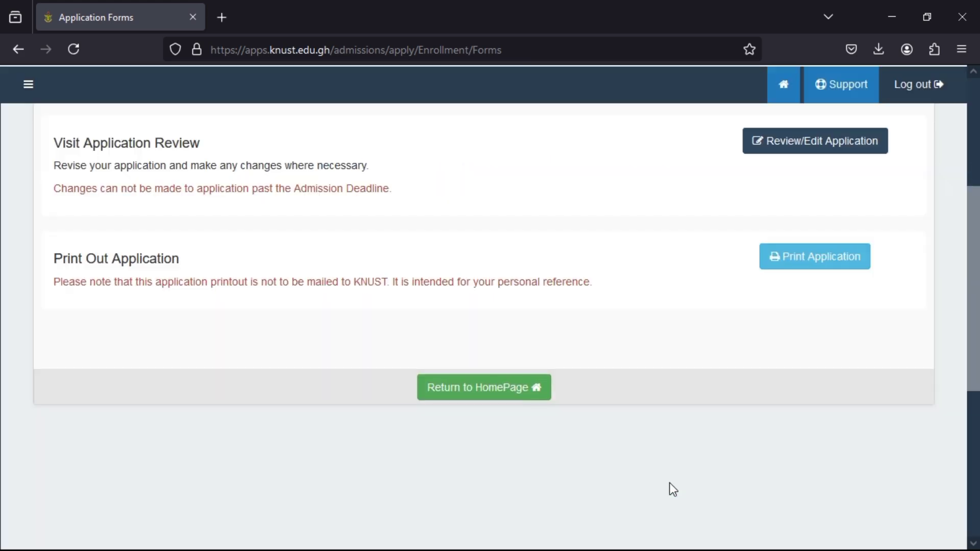
Return to the portal homepage from the Application Completed page.
{"action": "scroll", "coordinate": [669, 482], "scroll_direction": "up", "scroll_amount": 5}
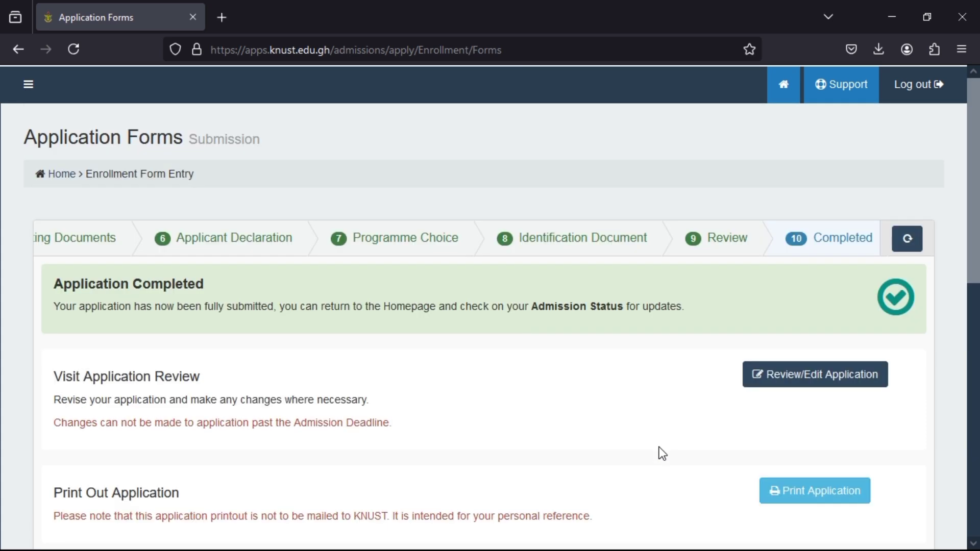
{"action": "scroll", "coordinate": [662, 453], "scroll_direction": "down", "scroll_amount": 2}
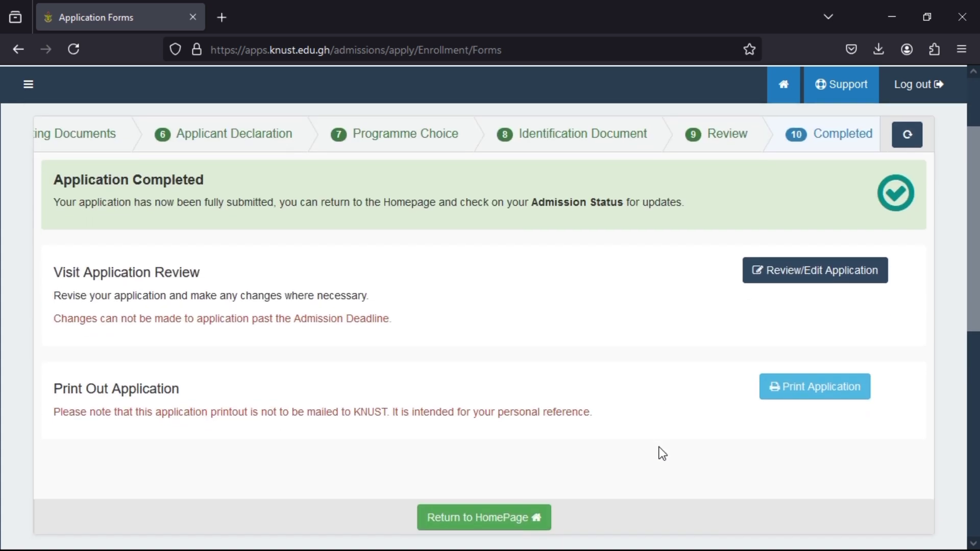
{"action": "left_click", "coordinate": [533, 519]}
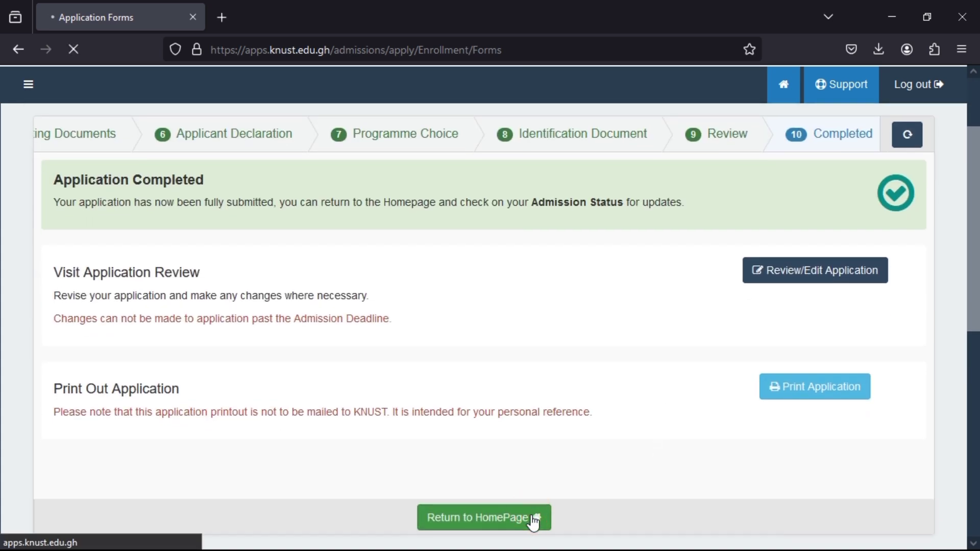